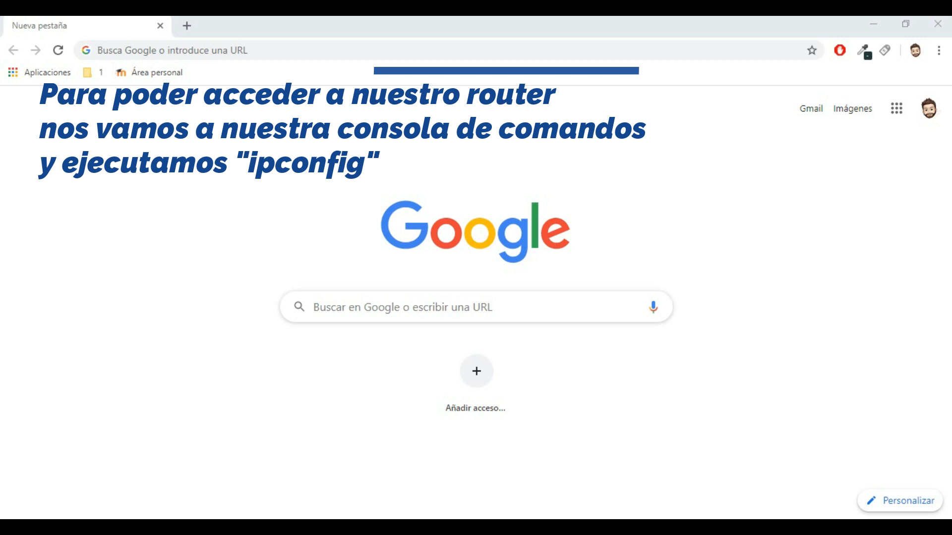
Open Command Prompt and run ipconfig to find the default gateway 192.168.0.1.
type("cmd")
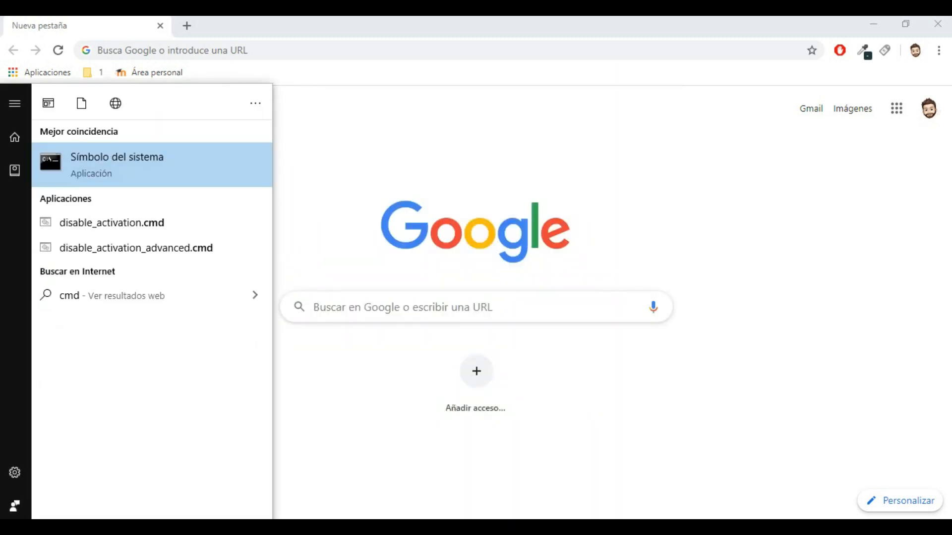
key("Return")
type("ipco")
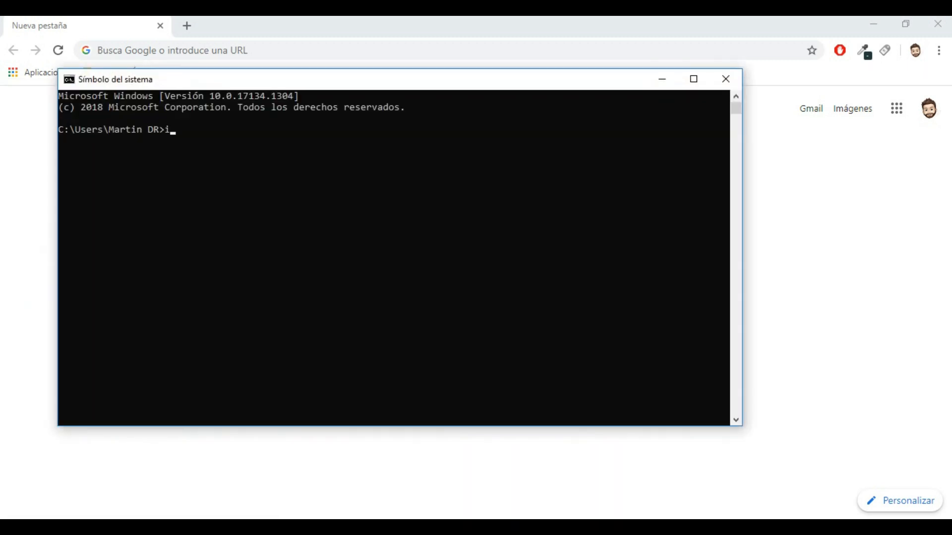
type("ng")
key("BackSpace")
type("fig")
key("Return")
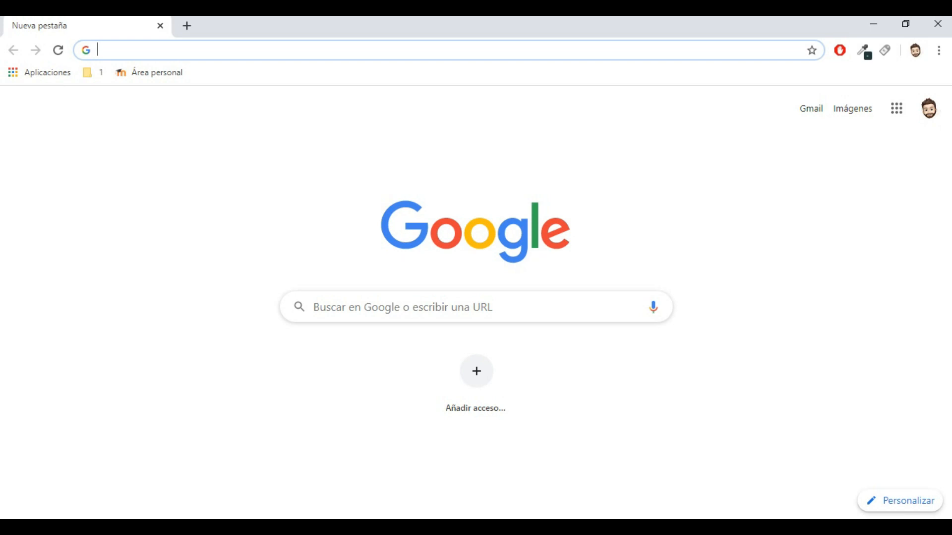
Load the router admin at 192.168.0.1 and view its Status page.
type("192.168.")
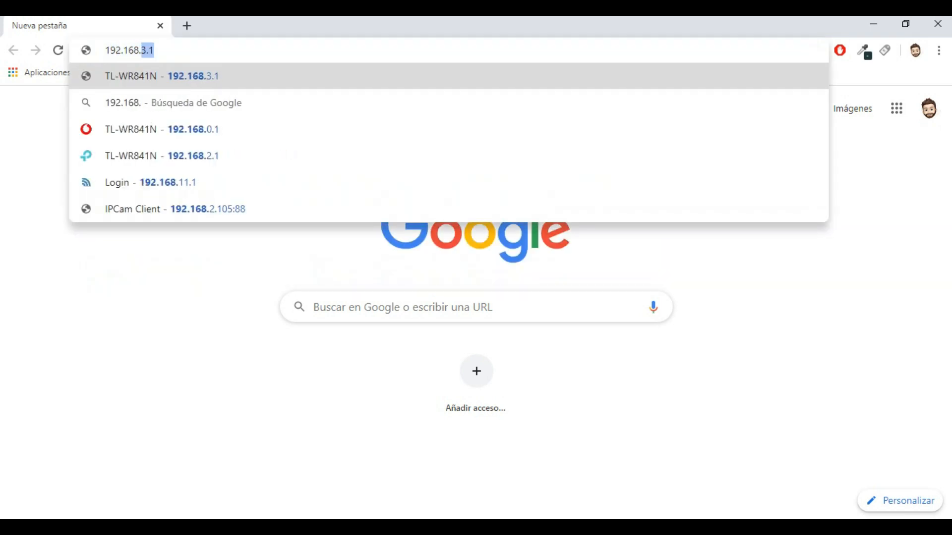
type("0.1")
key("Return")
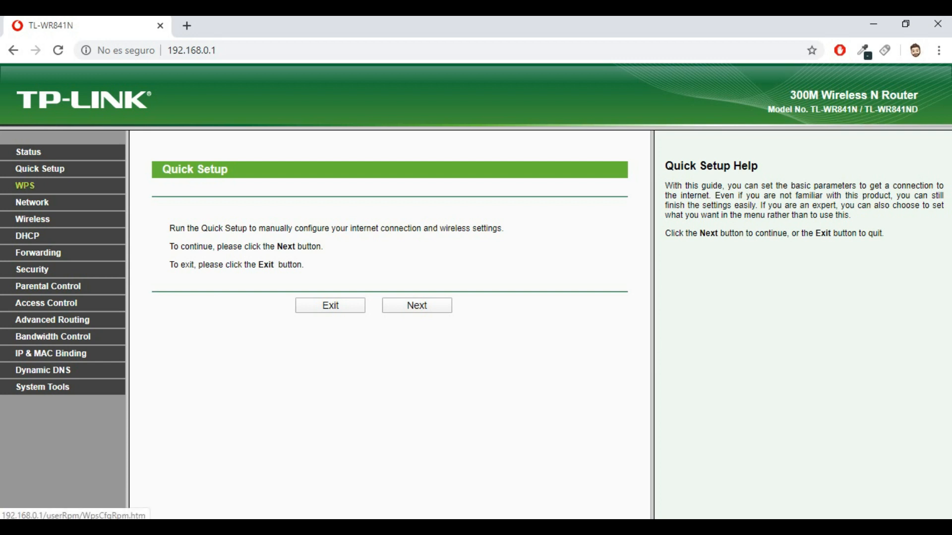
left_click(28, 152)
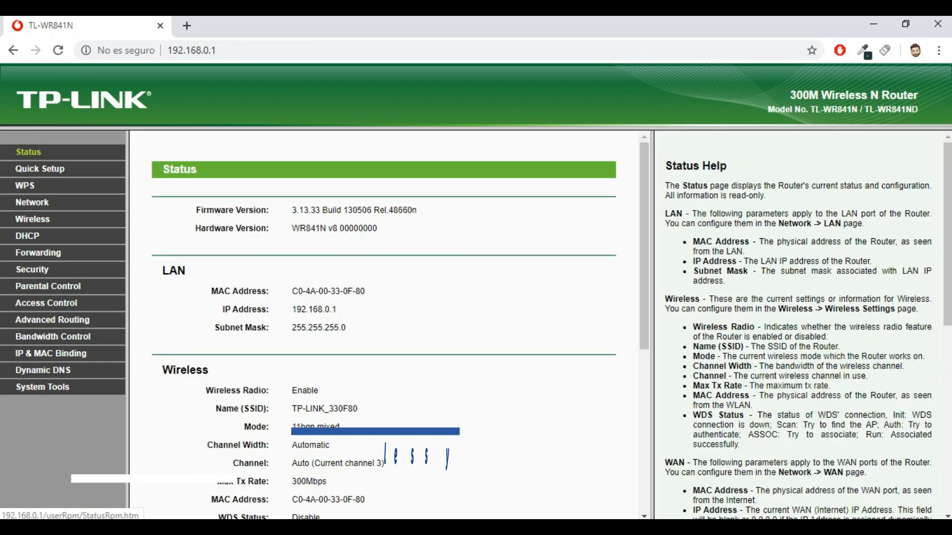
Tick Enable WDS Bridging under Wireless and survey nearby access points into the AP List.
left_click(32, 218)
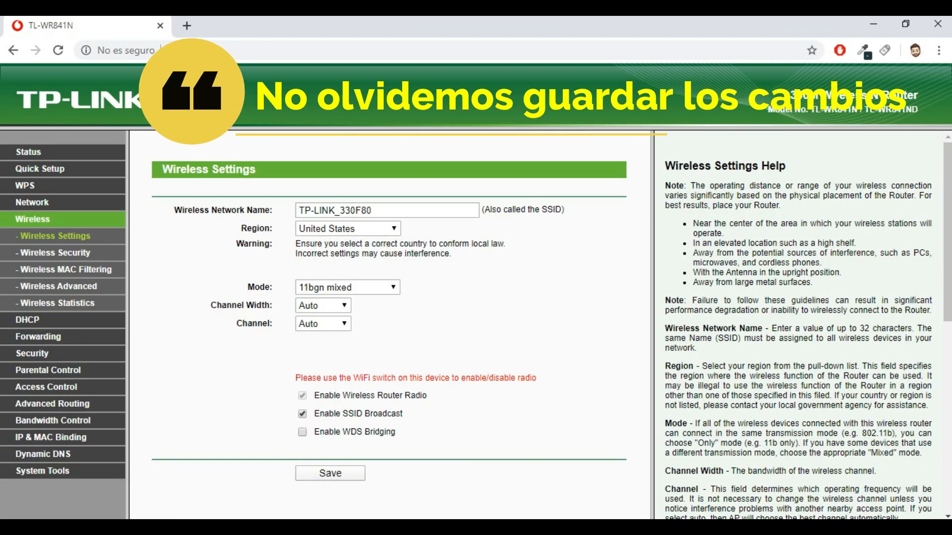
left_click(302, 432)
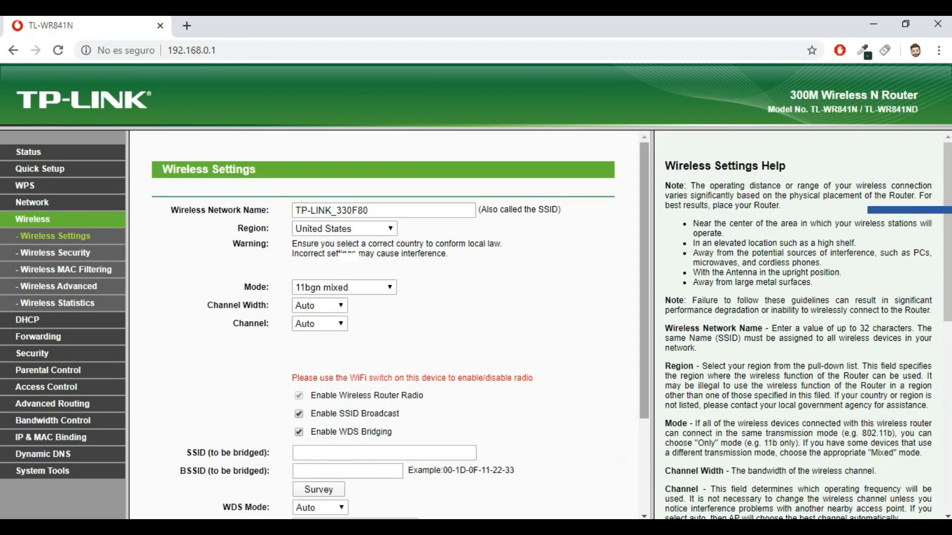
scroll(389, 322, "down", 3)
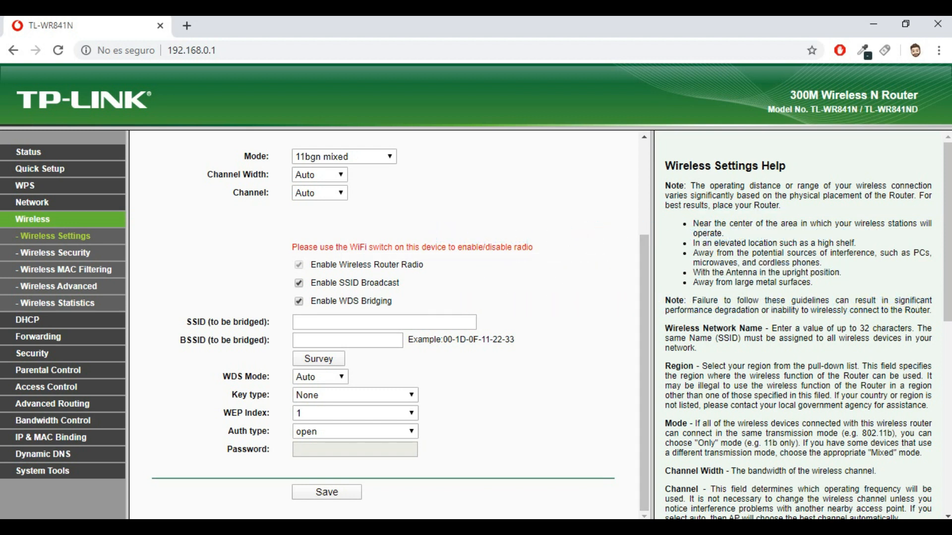
left_click(318, 358)
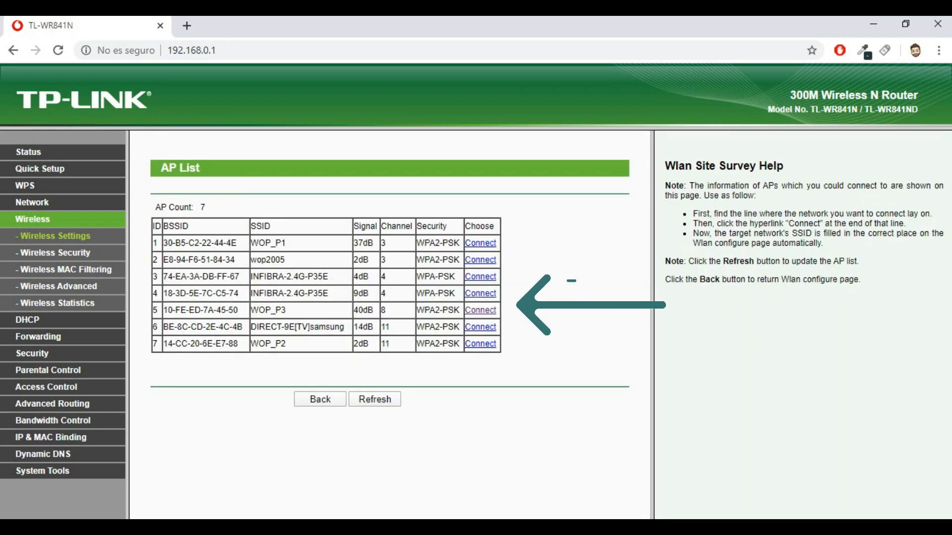
Bridge to WOP_P3 and fill in its password from the saved autofill entry.
left_click(480, 311)
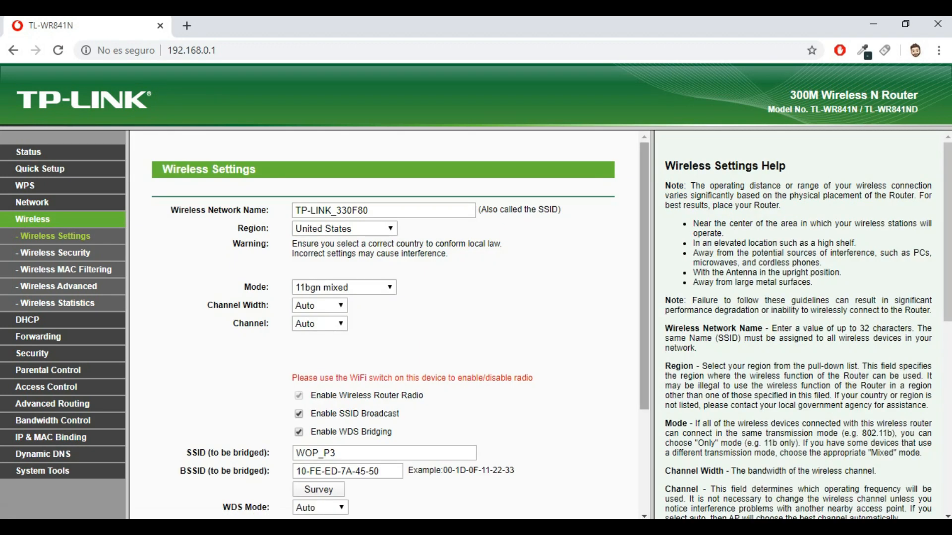
scroll(386, 328, "down", 1)
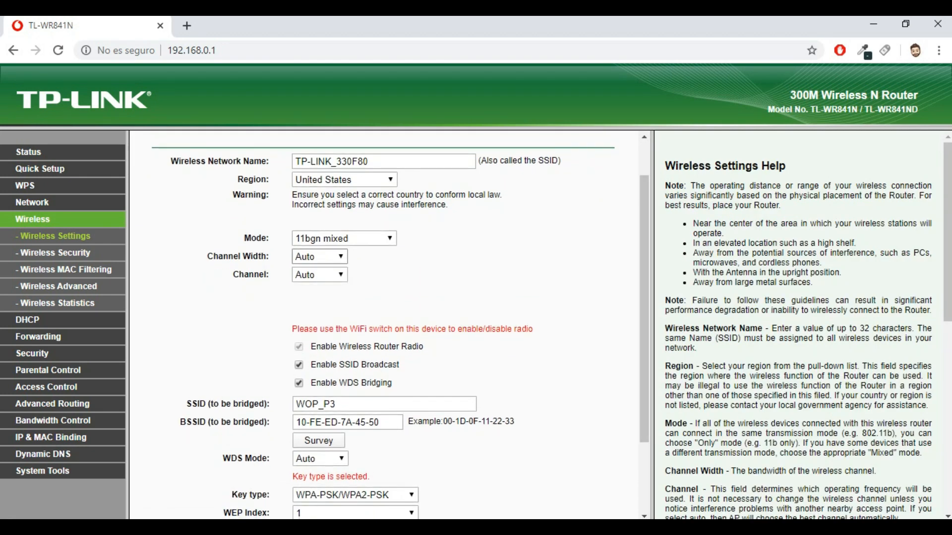
scroll(387, 322, "down", 2)
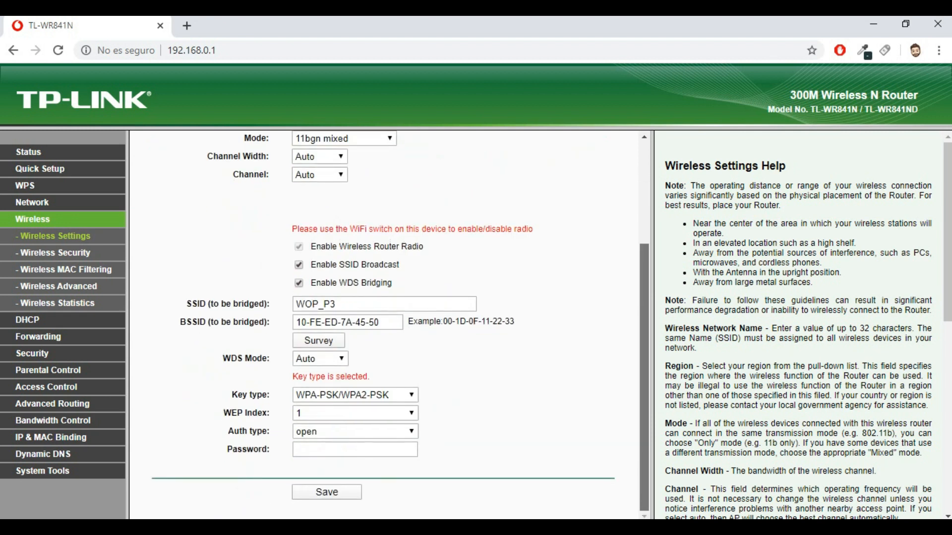
left_click(296, 450)
key("Down")
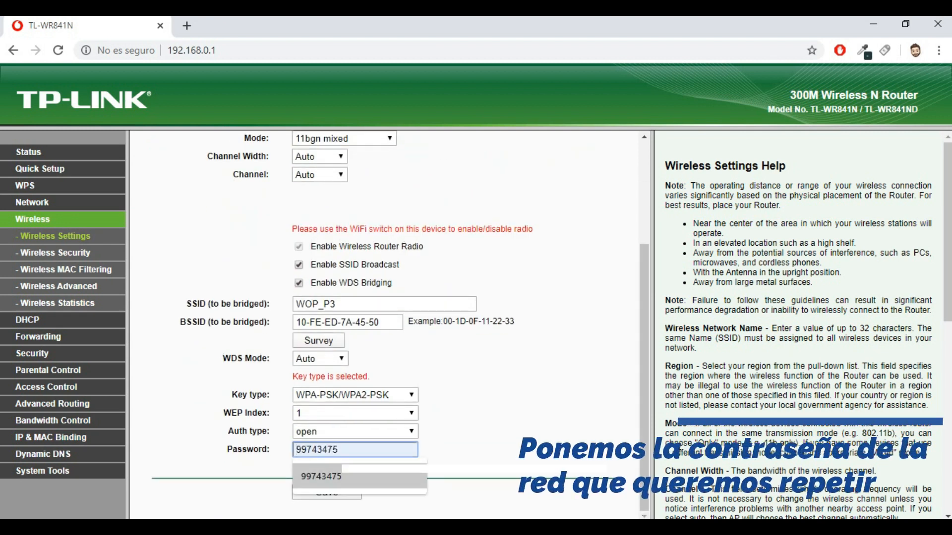
key("Return")
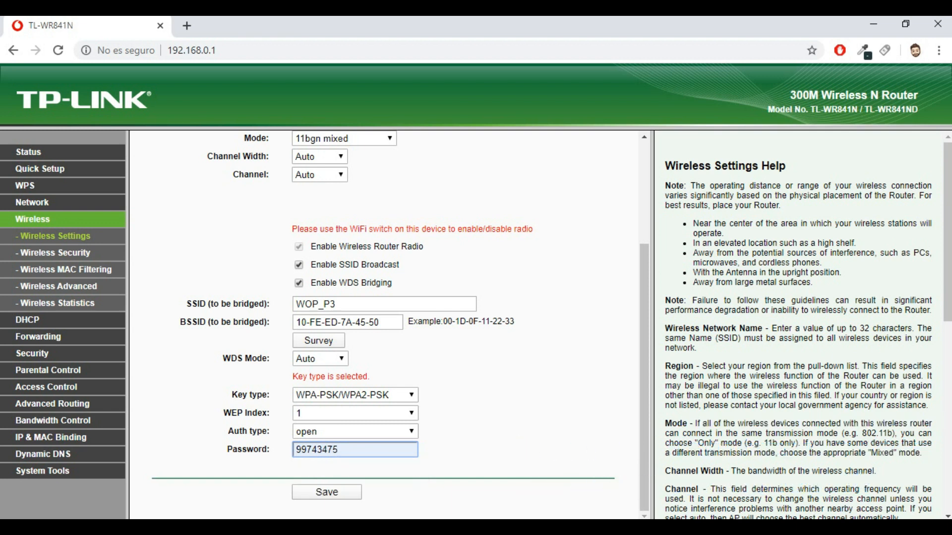
scroll(386, 322, "up", 2)
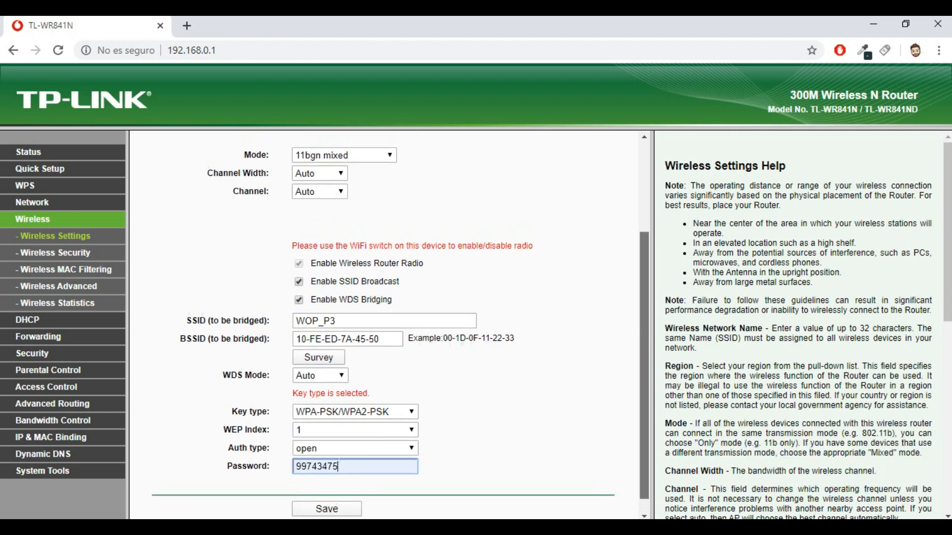
scroll(386, 322, "up", 3)
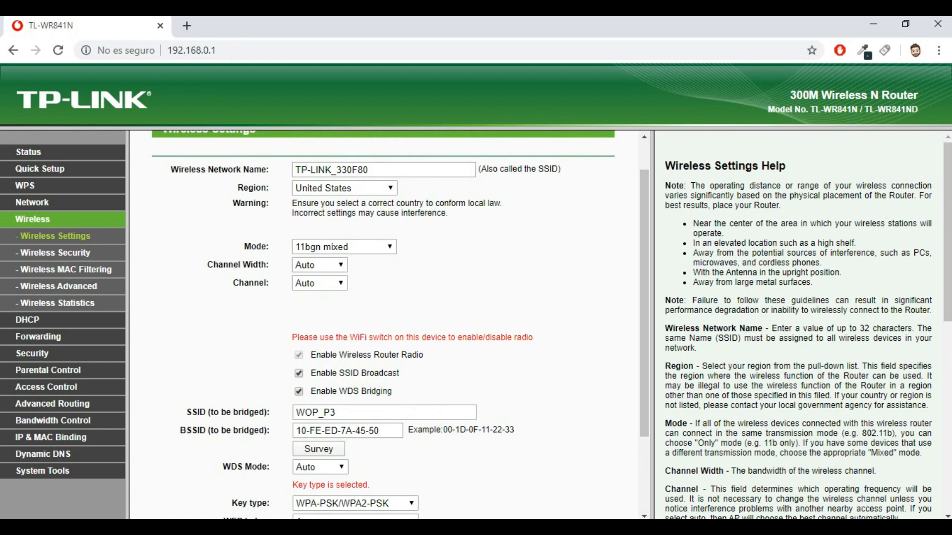
Change the network name to RepetidorP3, pick channel 8, and save the wireless settings.
left_click(382, 169)
key("ctrl+a")
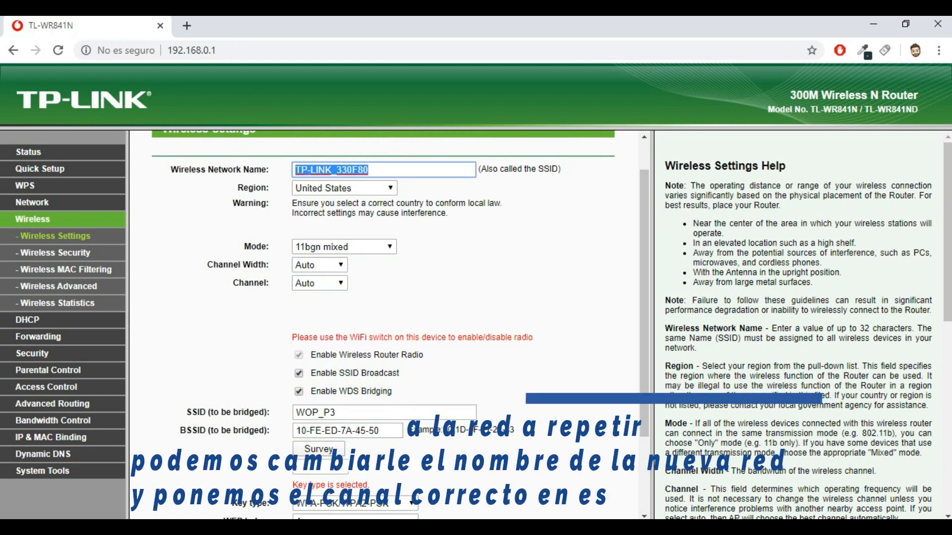
type("R")
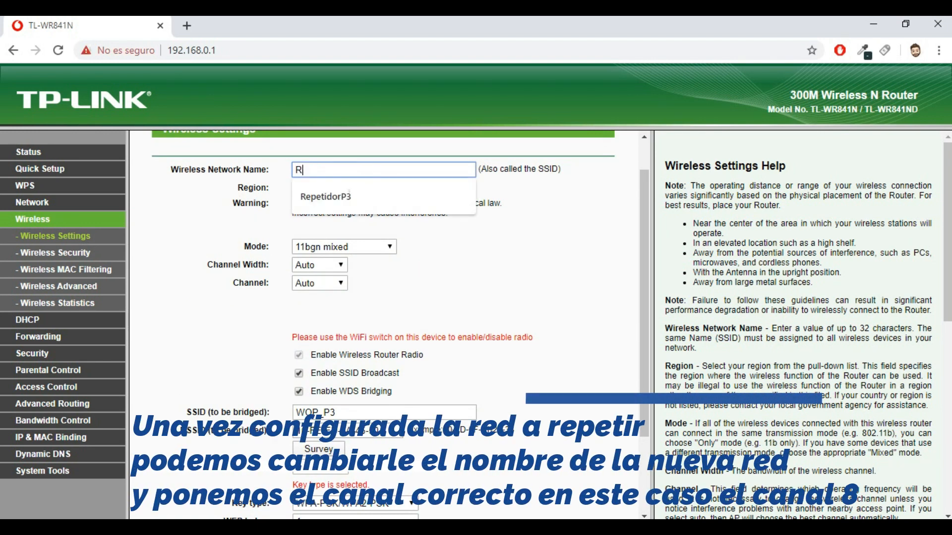
key("Down")
key("Return")
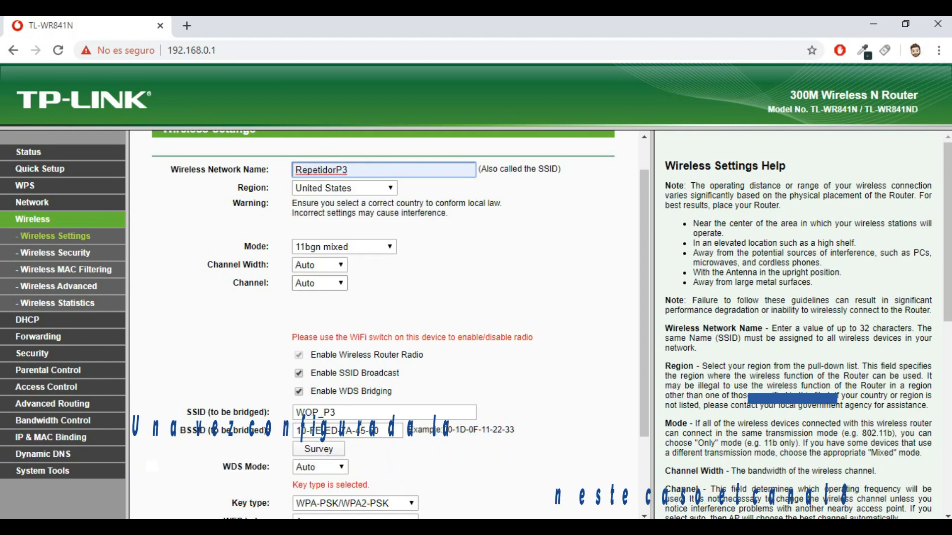
left_click(320, 283)
left_click(317, 389)
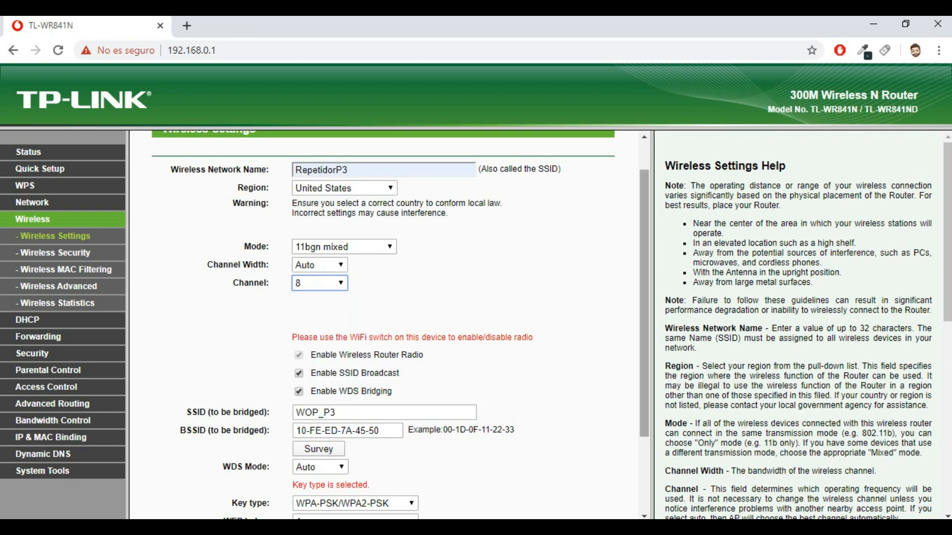
scroll(382, 322, "down", 2)
left_click(326, 492)
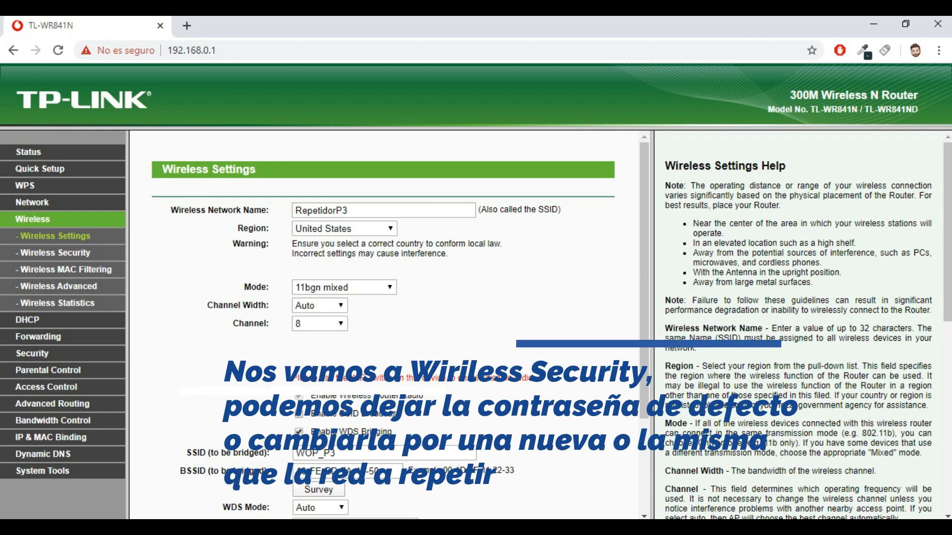
On Wireless Security, replace the WPA2-PSK password with the suggested key and save.
left_click(55, 252)
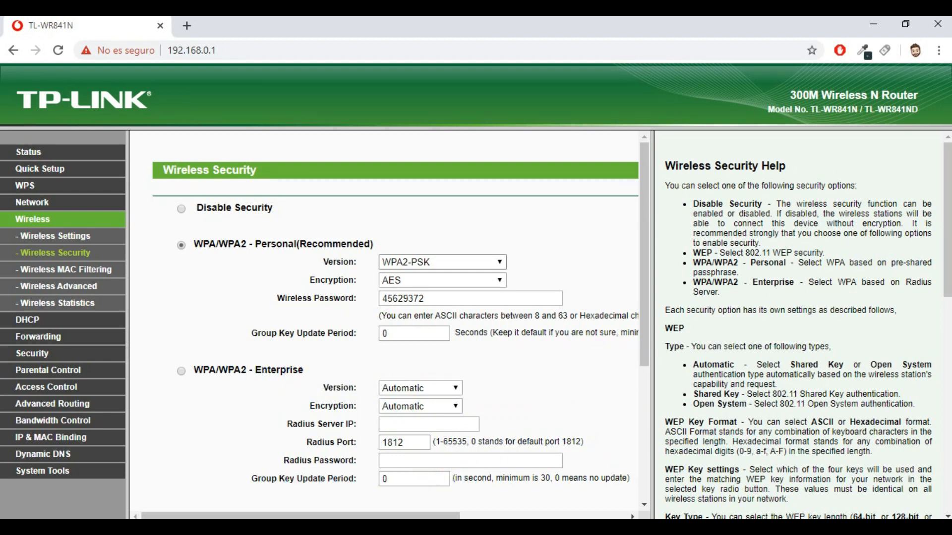
double_click(403, 298)
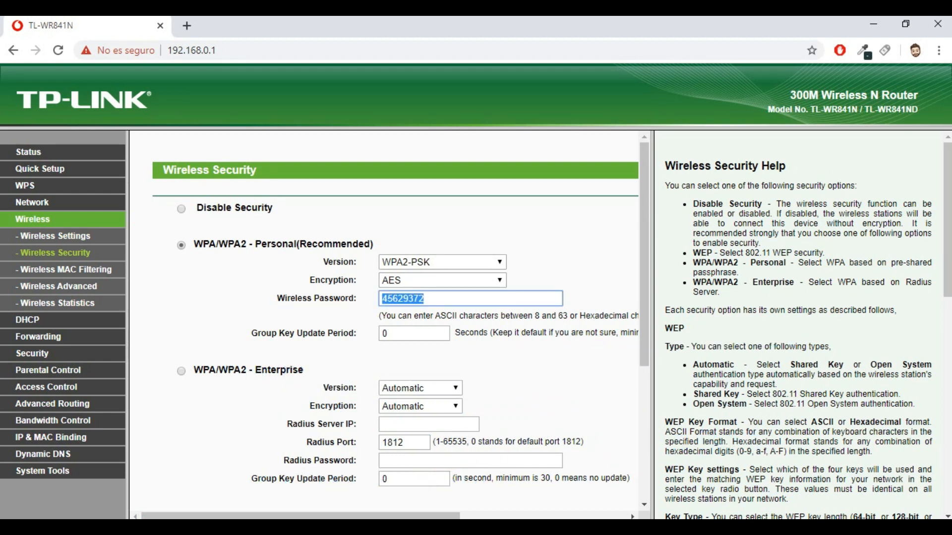
type("99")
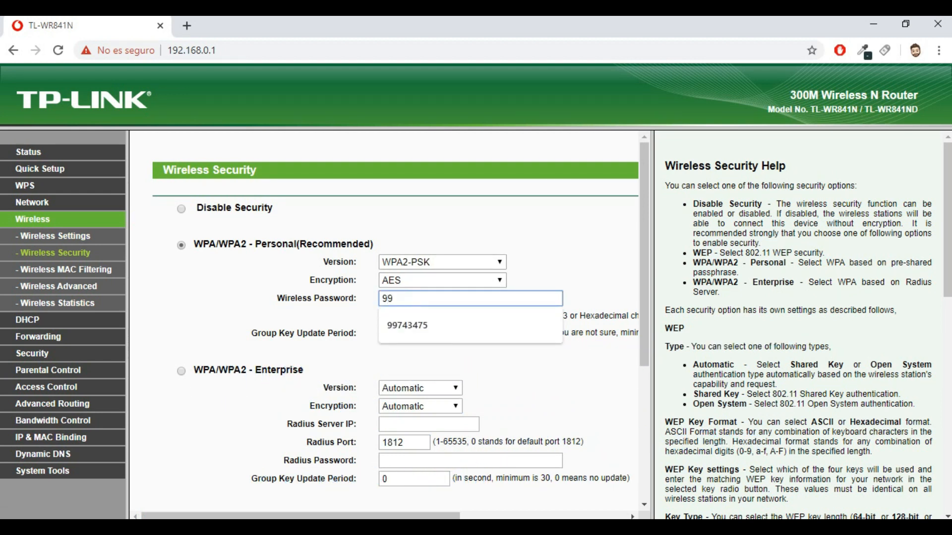
key("Down")
key("Return")
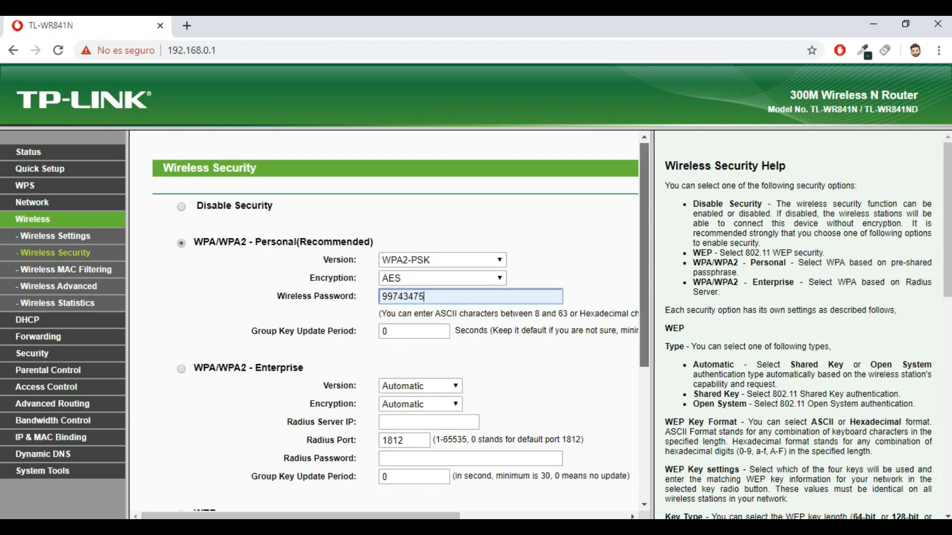
scroll(400, 325, "down", 4)
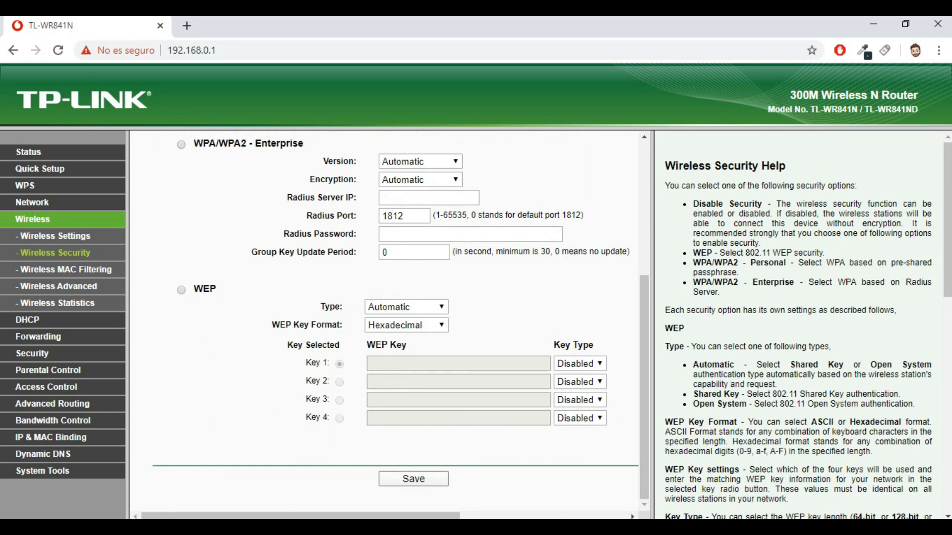
key("Return")
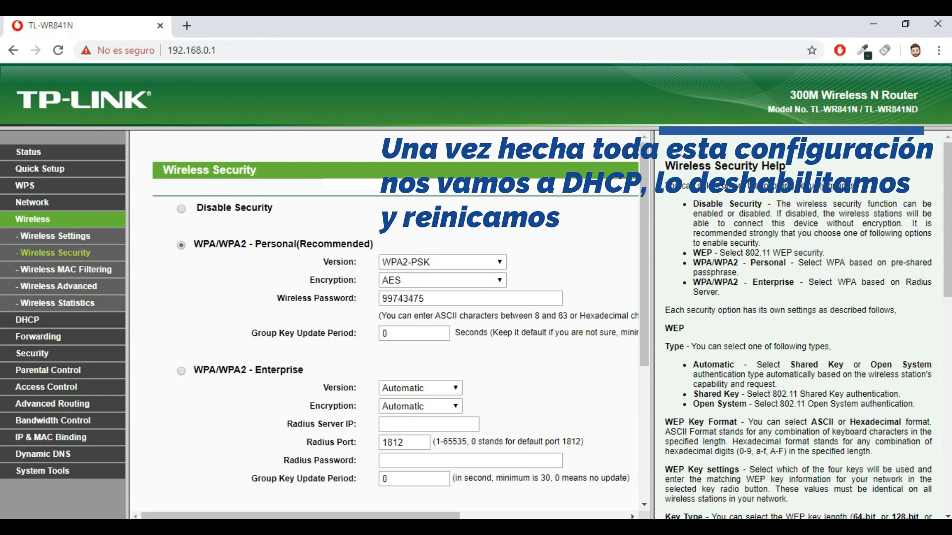
Set the DHCP Server to Disable, save, and acknowledge the reboot notice.
left_click(27, 320)
left_click(303, 211)
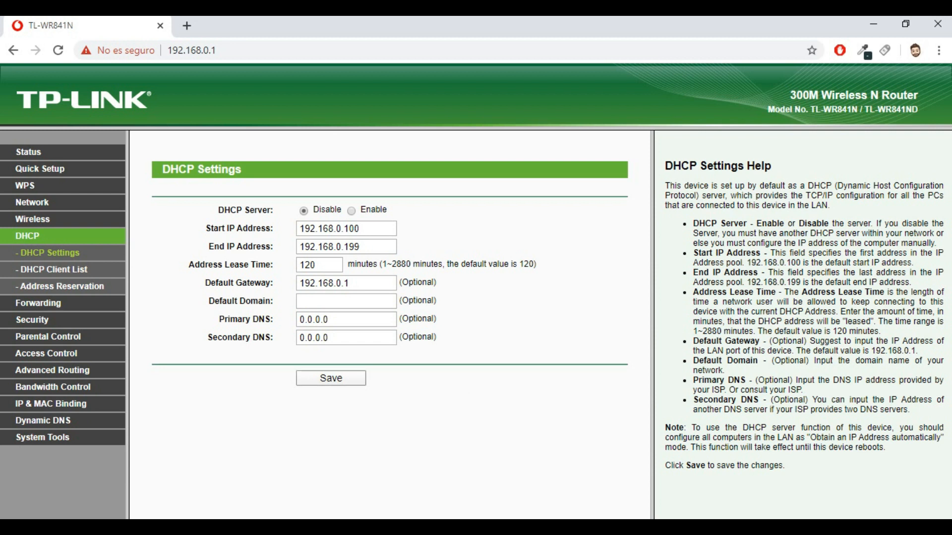
left_click(331, 378)
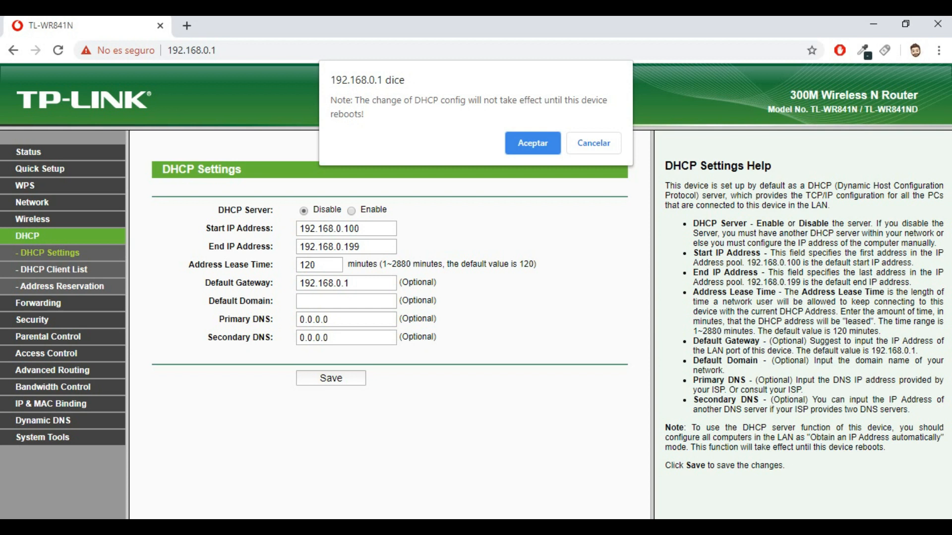
key("Return")
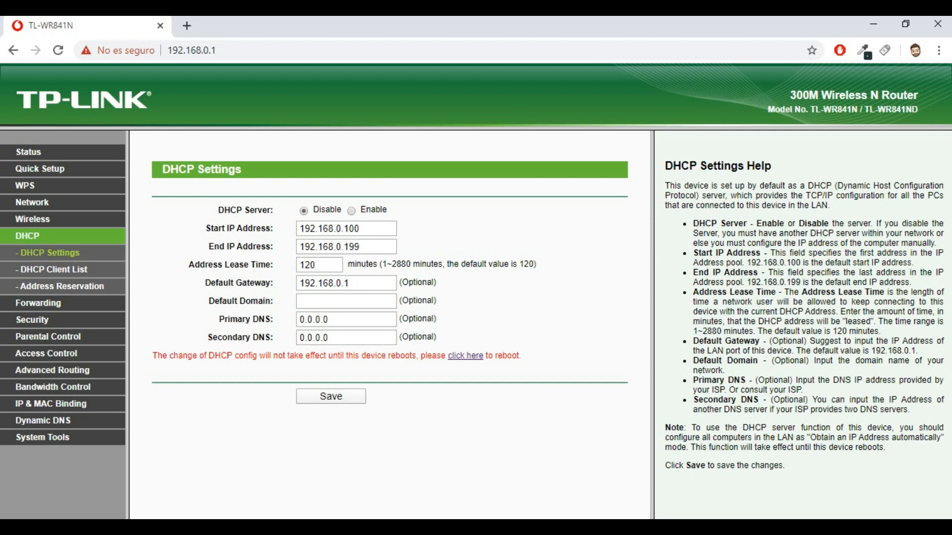
Reboot the router from the reboot link and confirm the restart.
left_click(464, 356)
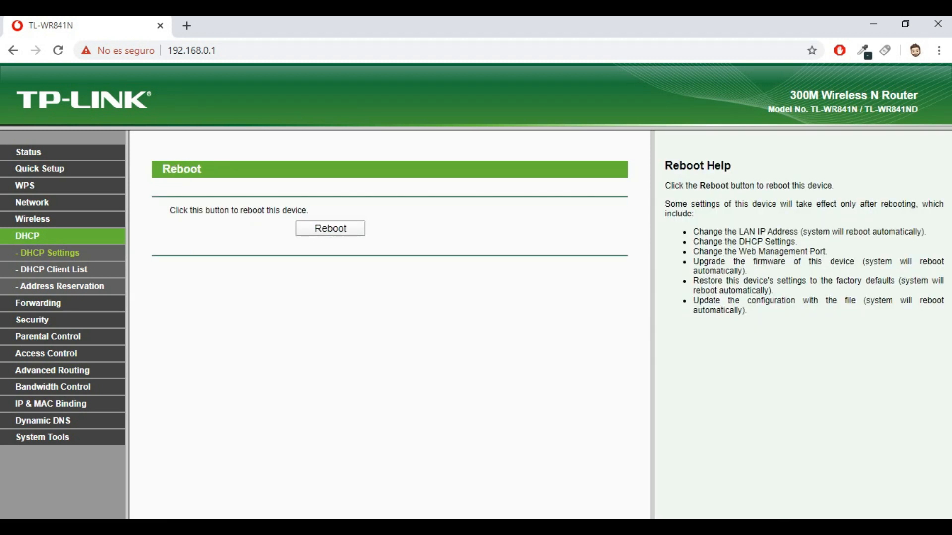
left_click(330, 228)
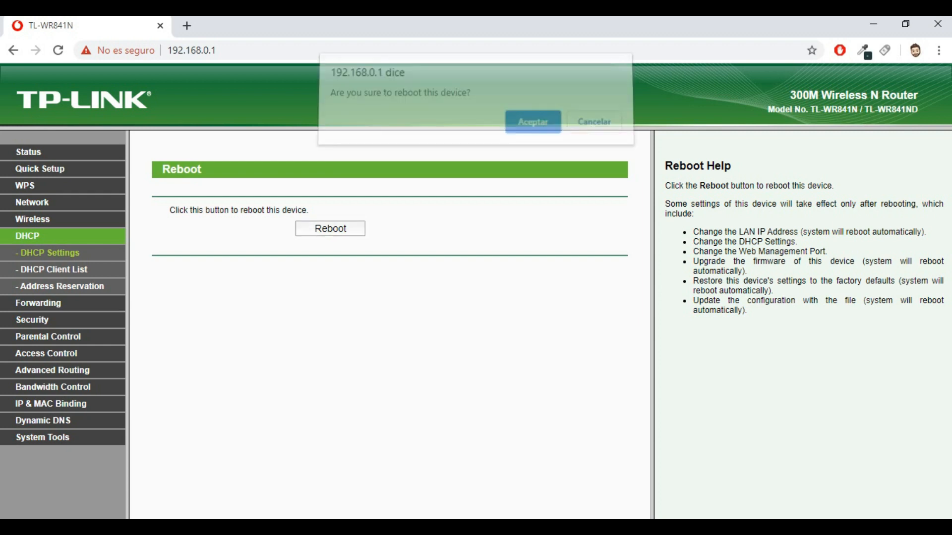
key("Return")
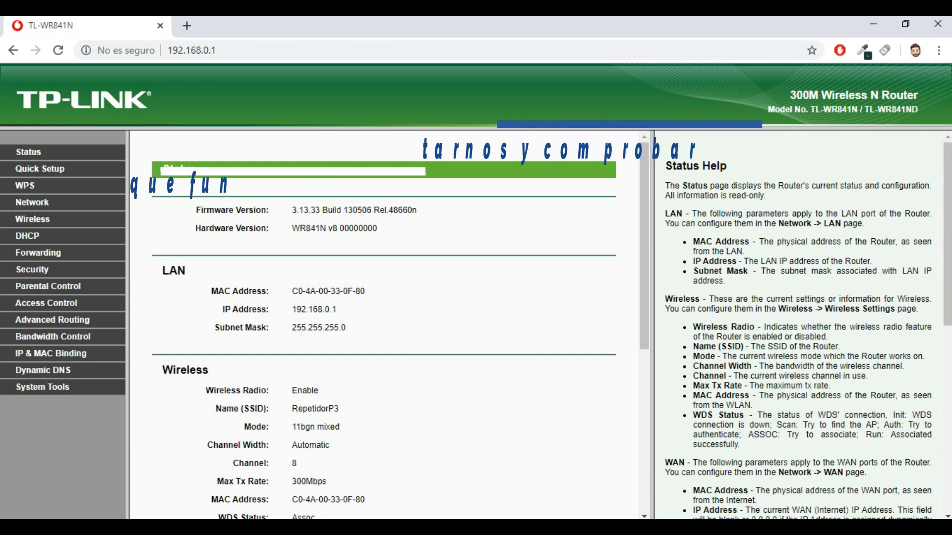
Join the RepetidorP3 Wi-Fi network with its security key and close the network list.
left_click(843, 531)
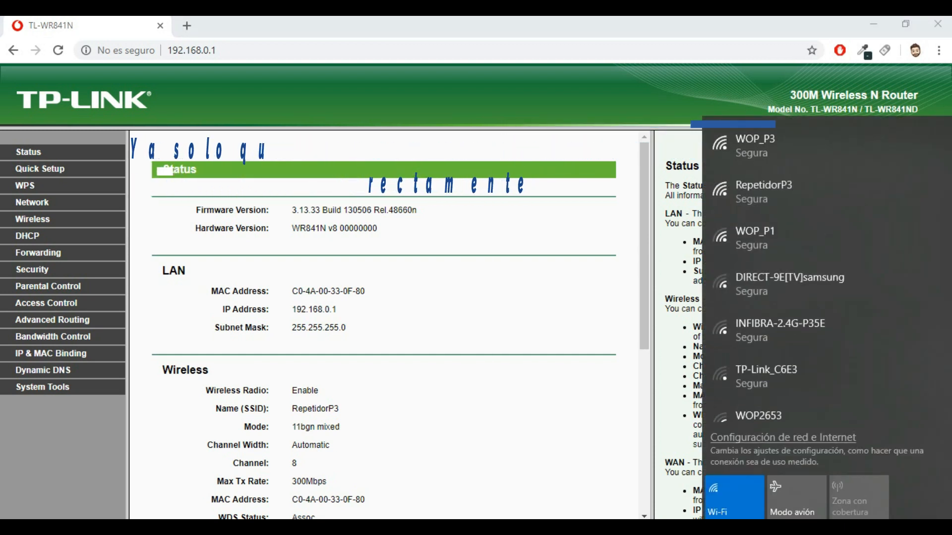
left_click(773, 192)
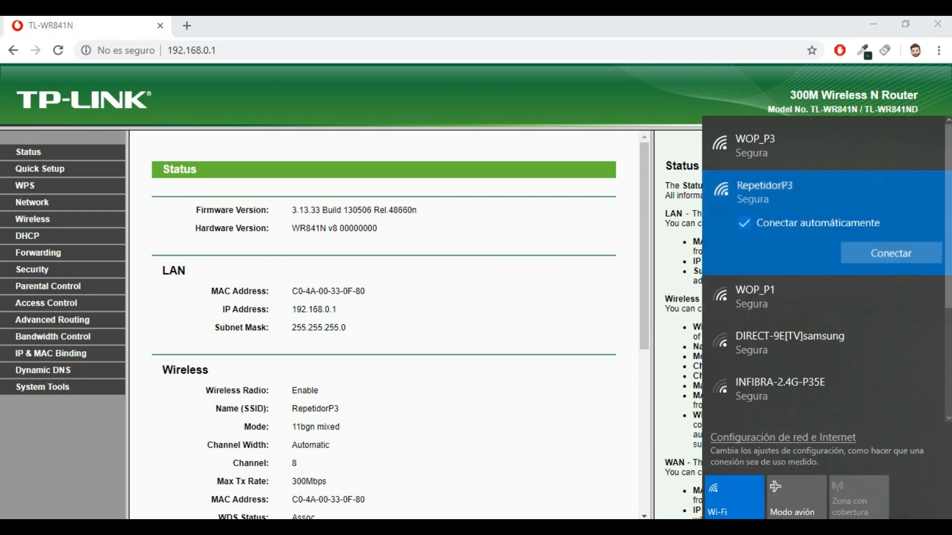
left_click(892, 253)
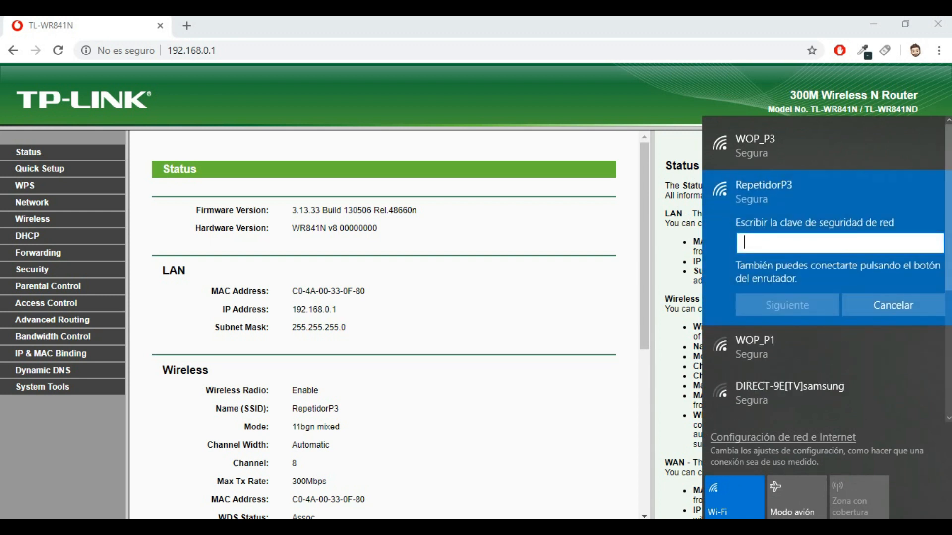
type("•••••")
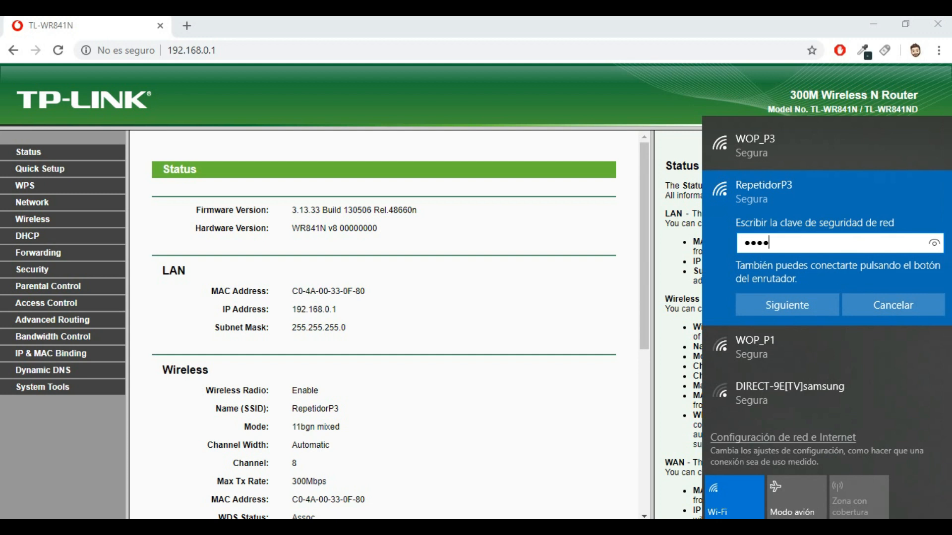
type("•••")
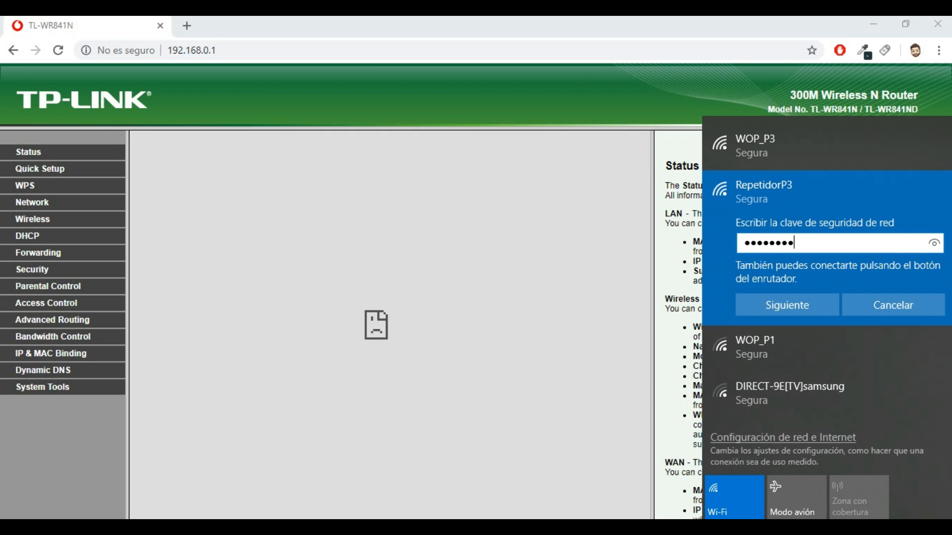
key("Return")
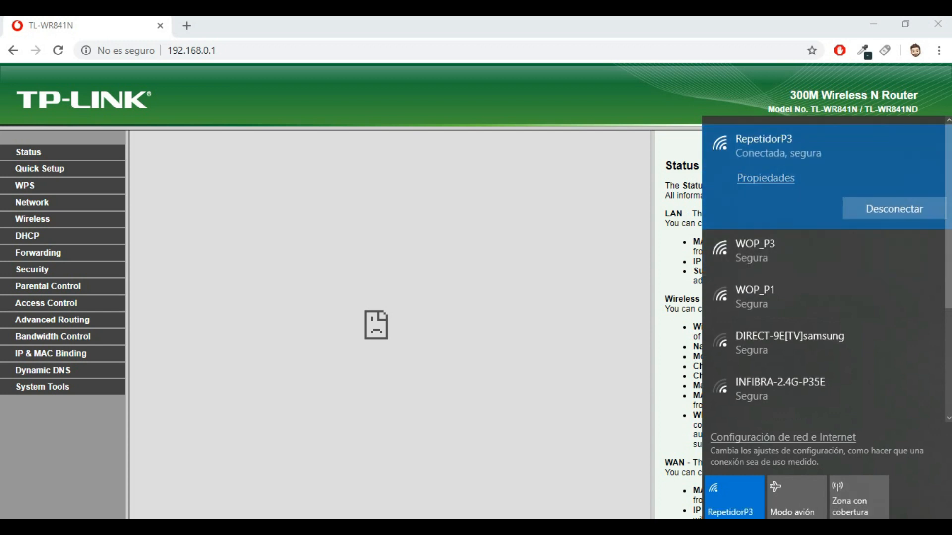
key("Escape")
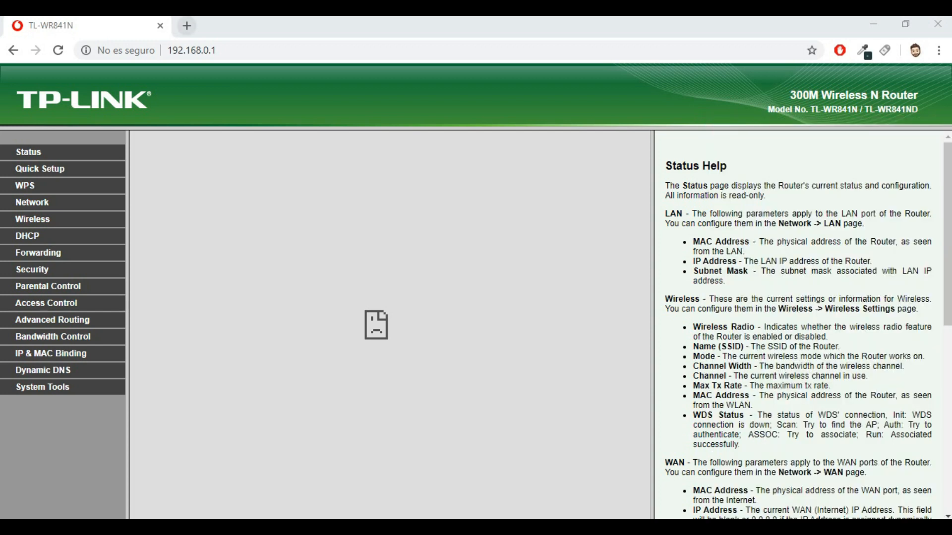
Search Google for 'Hola' in a new Chrome tab and scroll through the results.
left_click(186, 26)
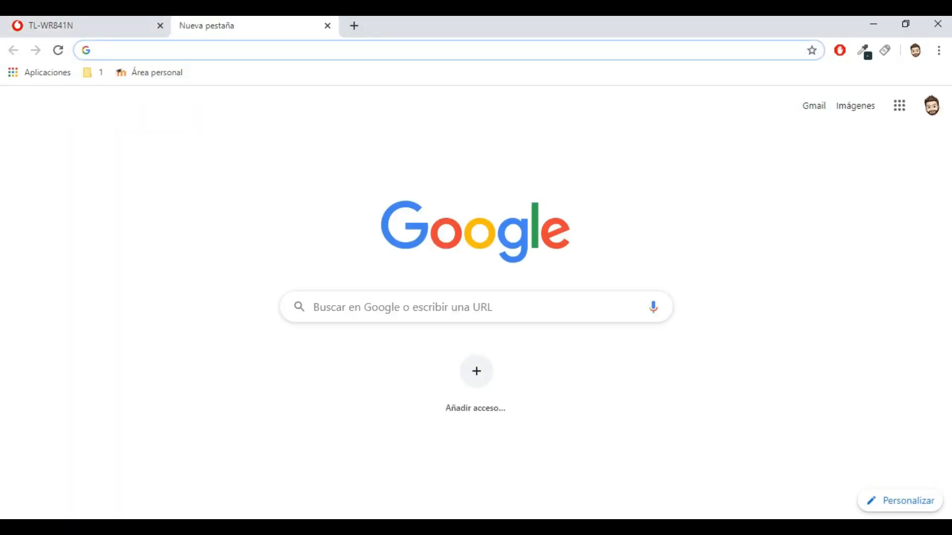
type("Hola")
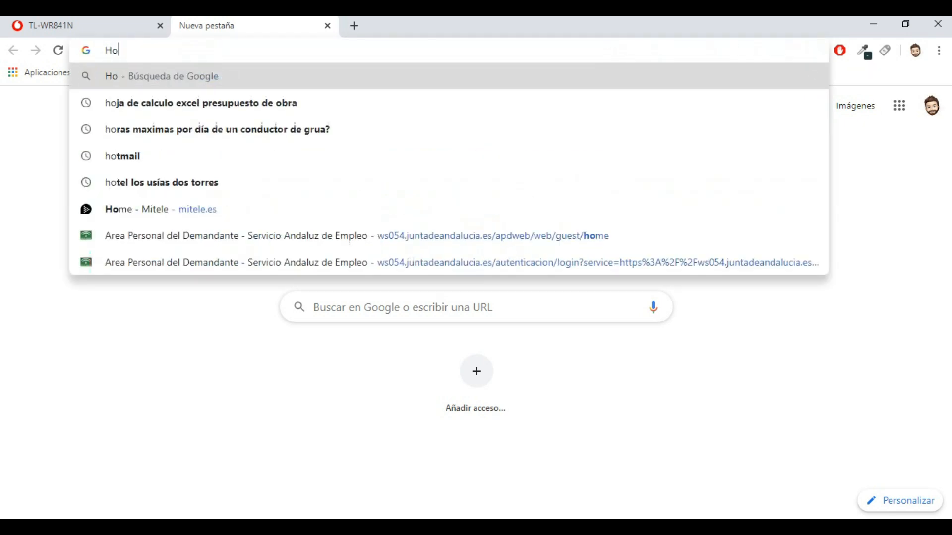
key("Return")
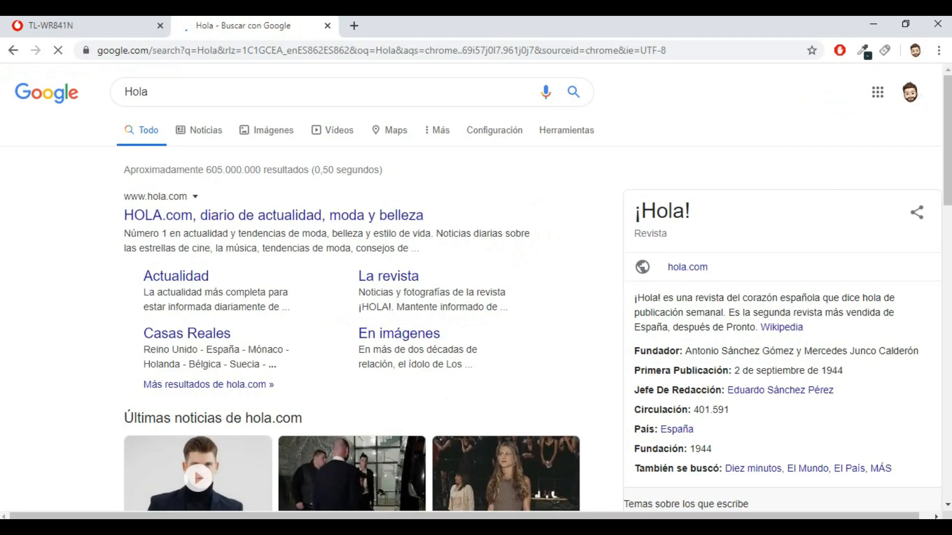
scroll(476, 292, "down", 1)
scroll(476, 293, "down", 7)
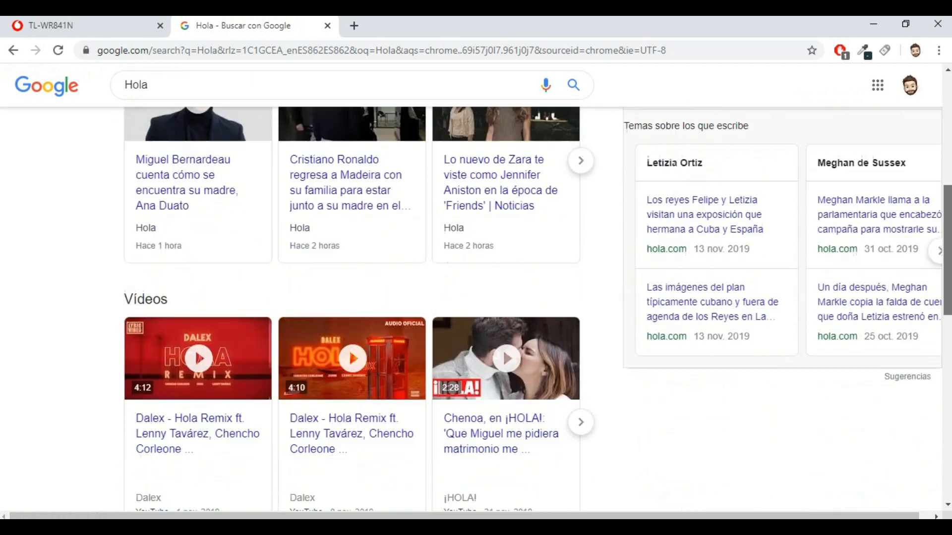
scroll(476, 292, "up", 8)
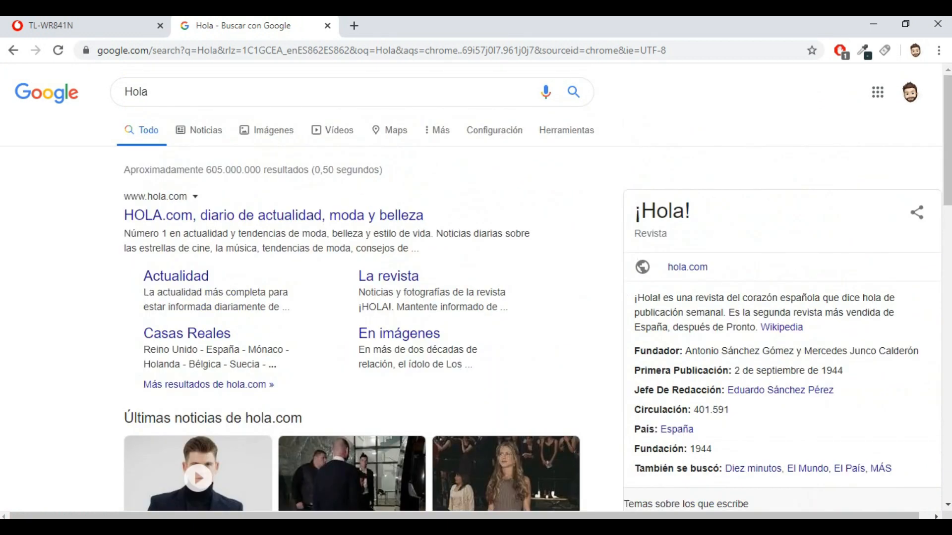